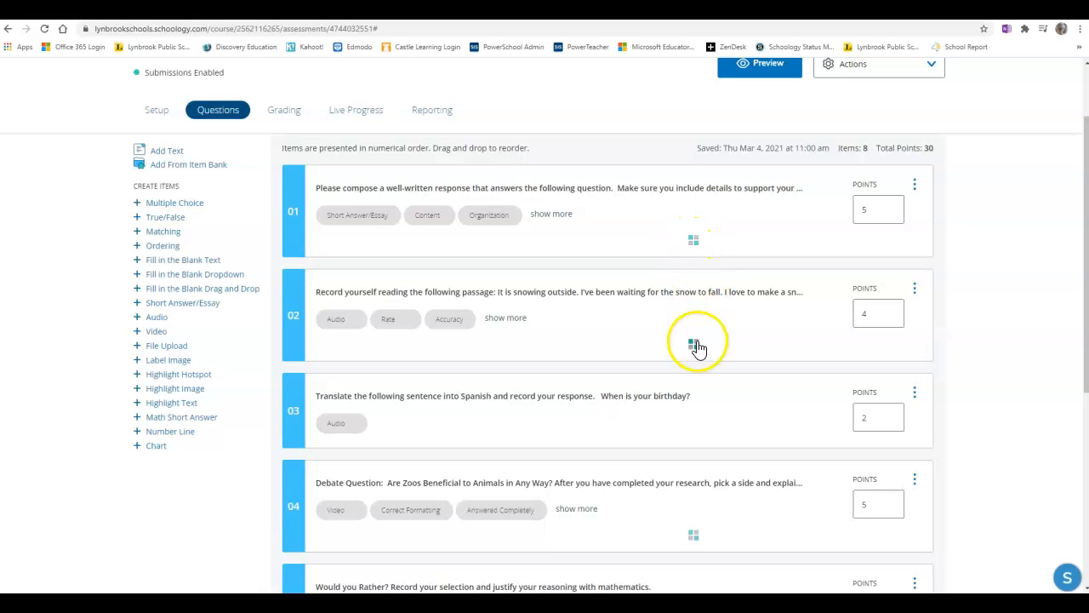
- Open question 02 to inspect its aligned Reading Fluency rubric, then close the question
left_click(713, 351)
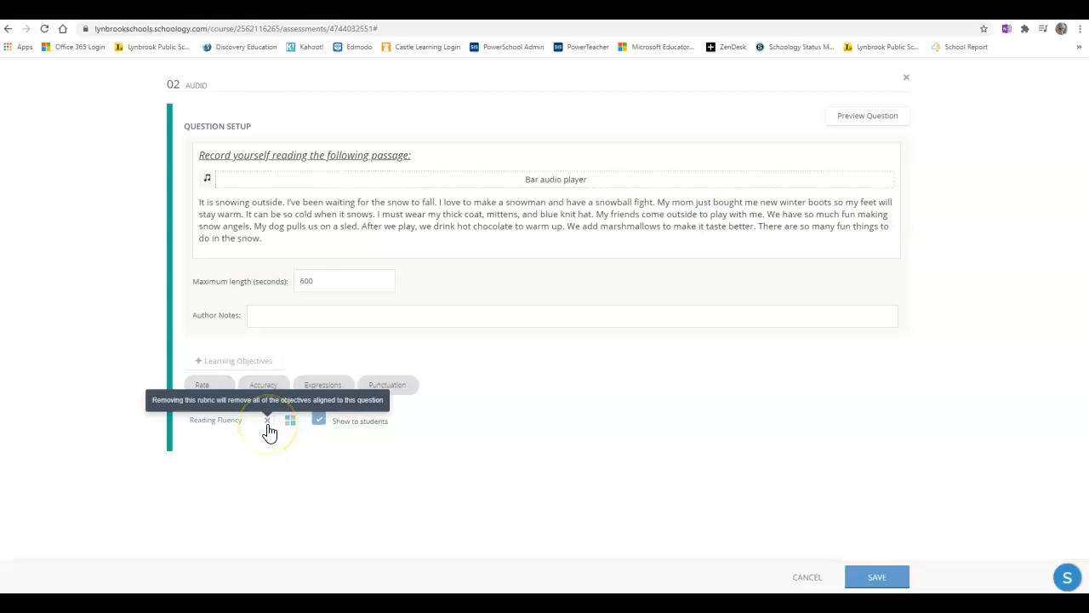
left_click(906, 81)
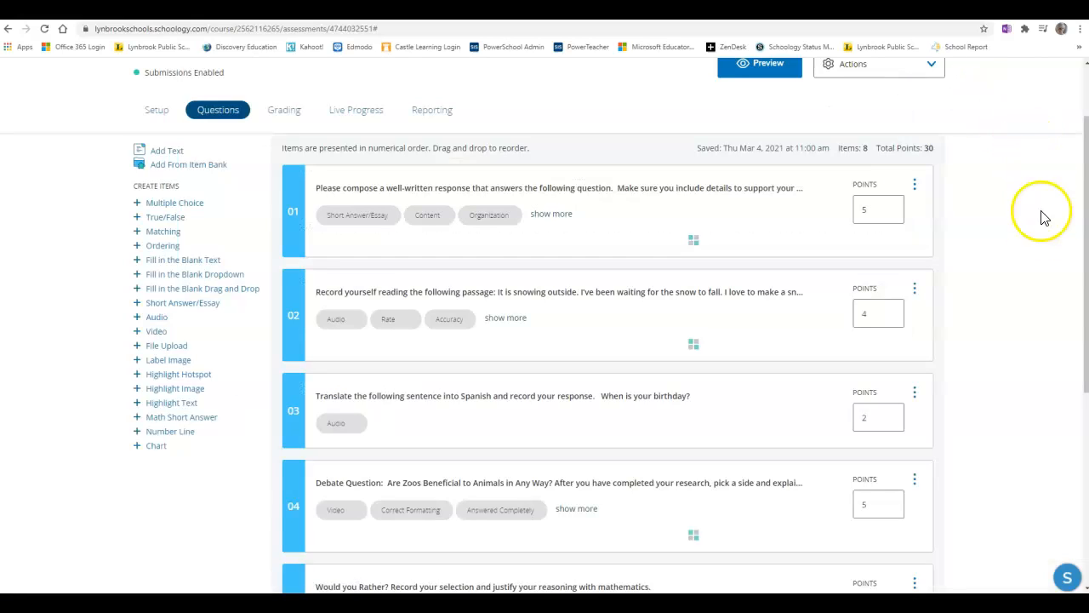
- Align the Essay Questions rubric to question 03, then remove that rubric again
left_click(675, 421)
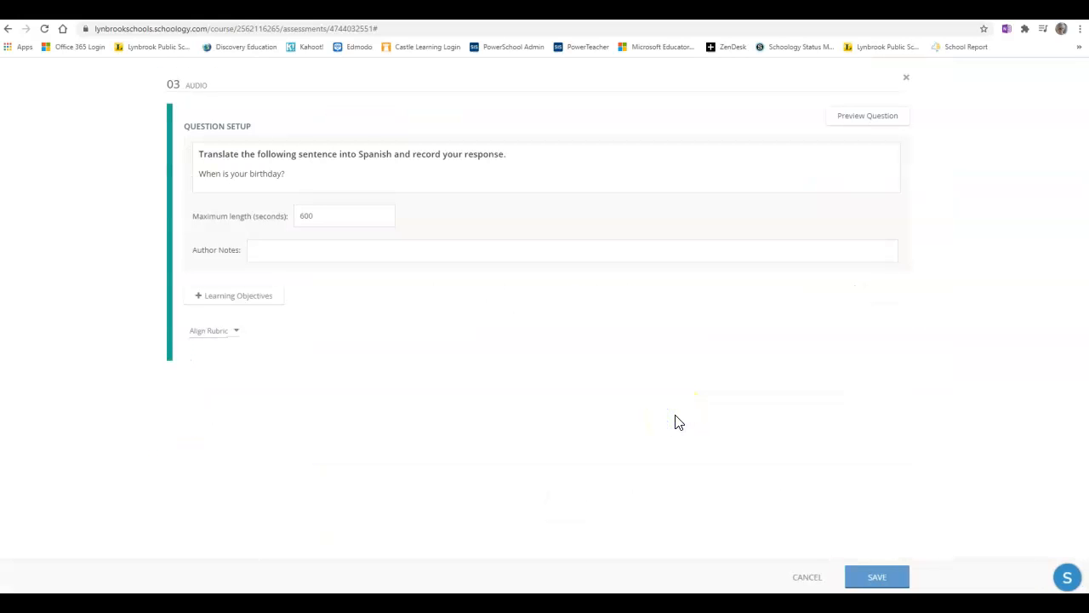
left_click(238, 334)
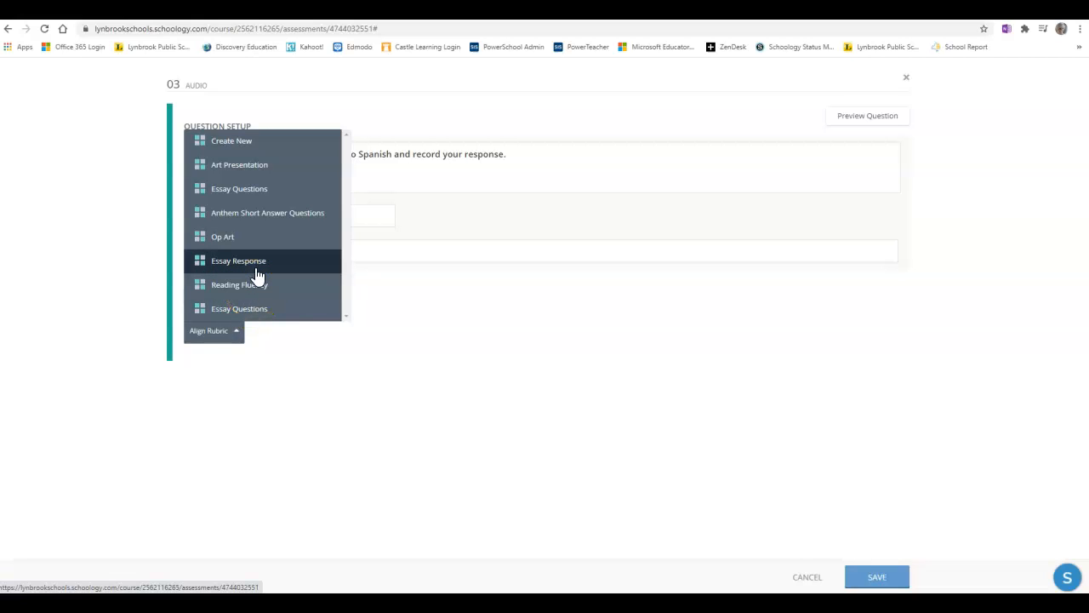
left_click(256, 308)
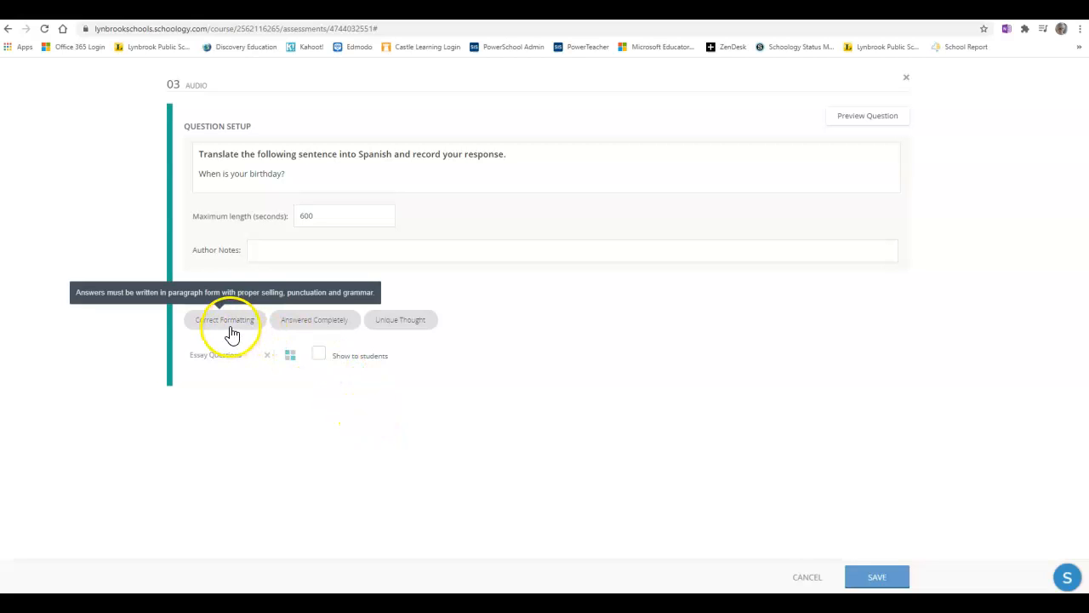
left_click(269, 357)
- Start creating a new rubric from question 03's rubric menu, cancel it, and close the question
left_click(237, 332)
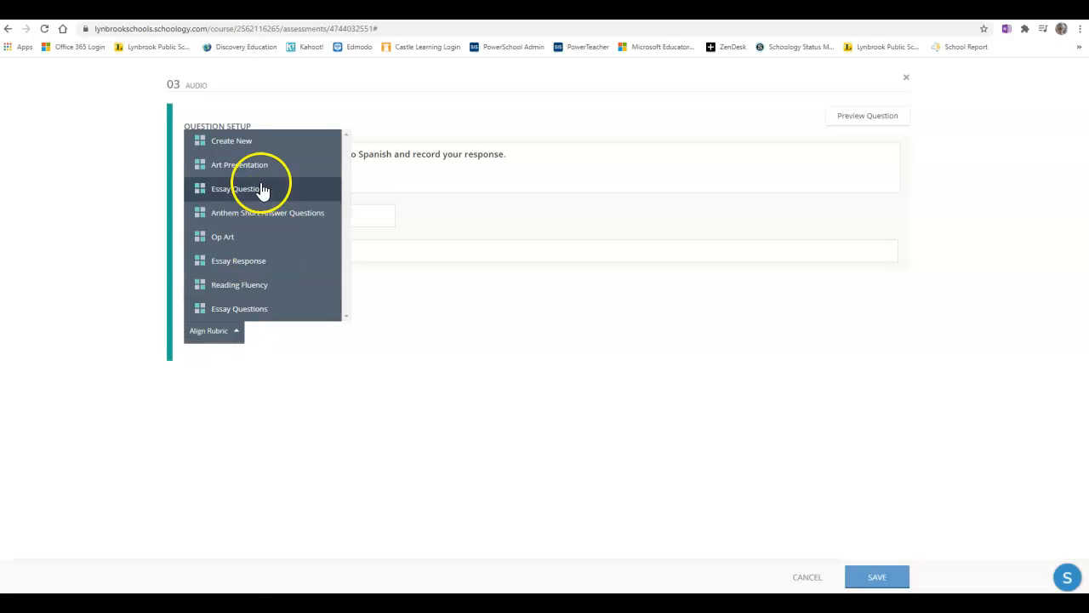
left_click(340, 143)
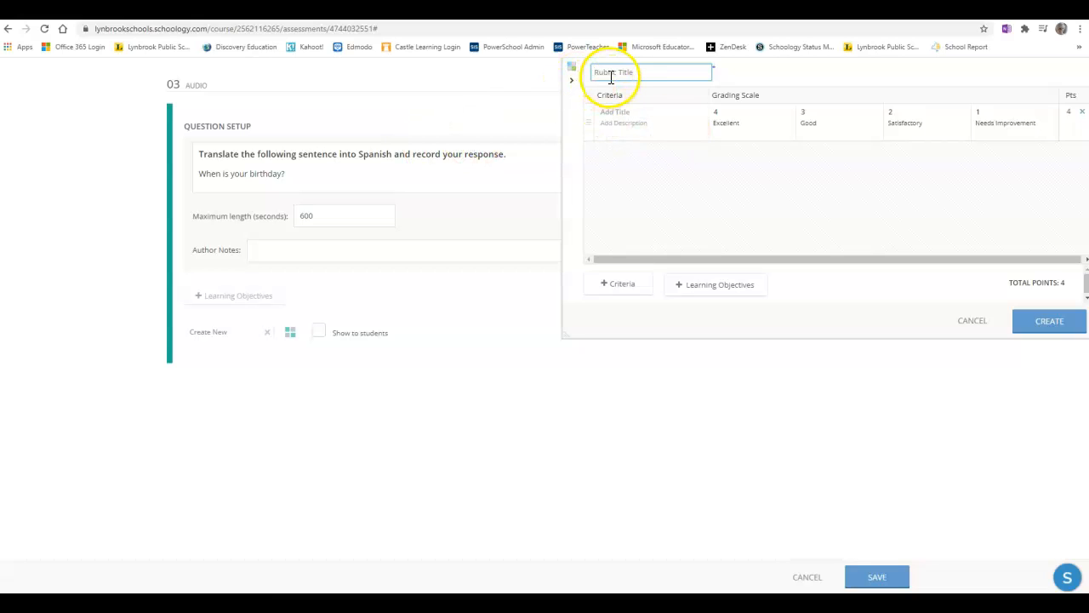
left_click(973, 322)
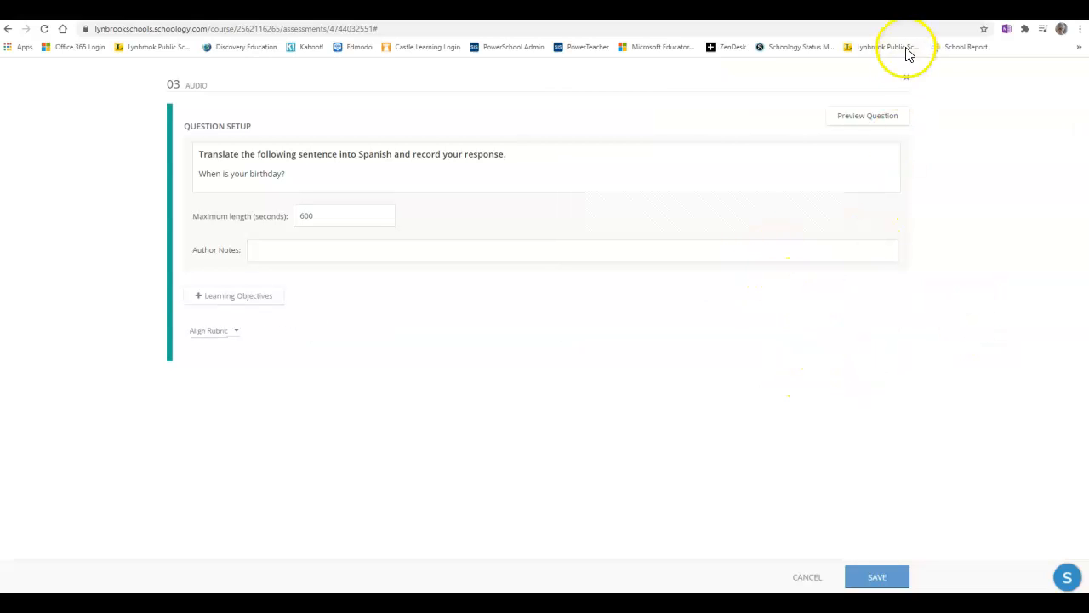
left_click(907, 81)
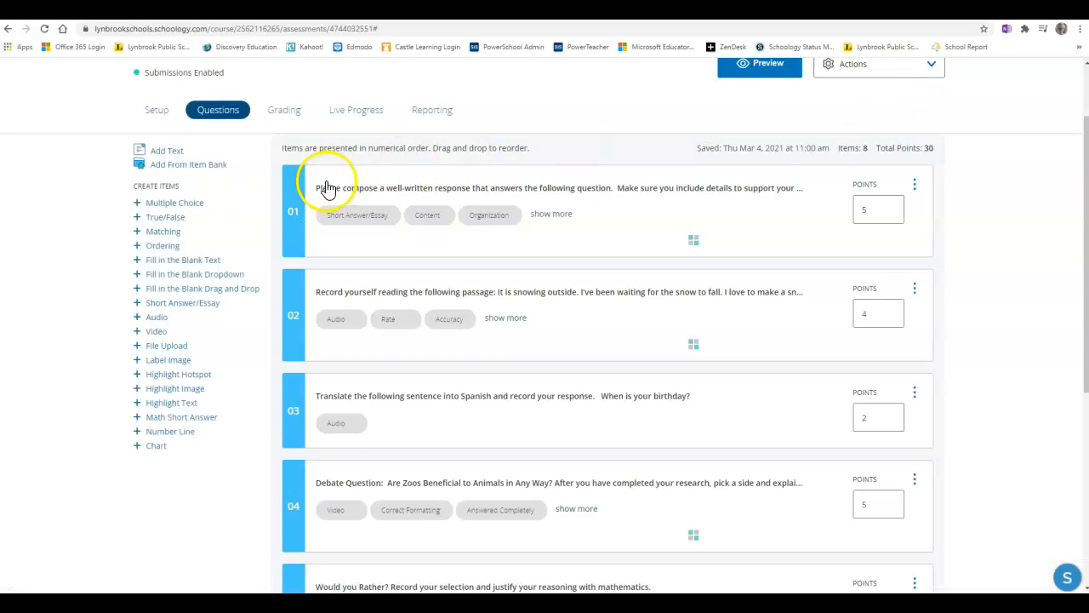
- Go to the course's Grade Setup page and show its rubrics list
scroll(327, 182, "up", 2)
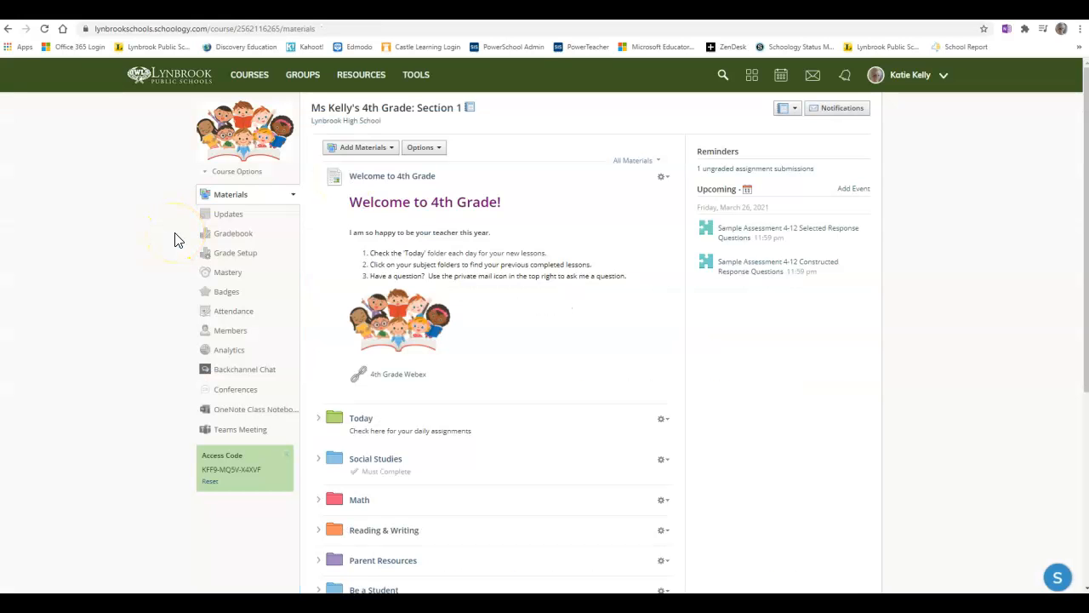
left_click(249, 260)
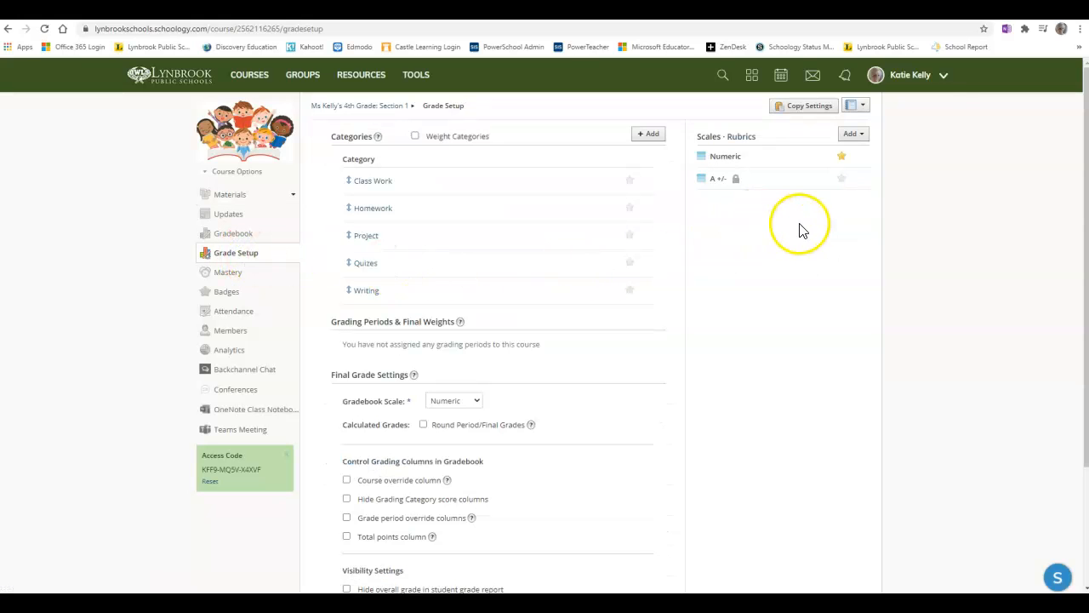
left_click(742, 138)
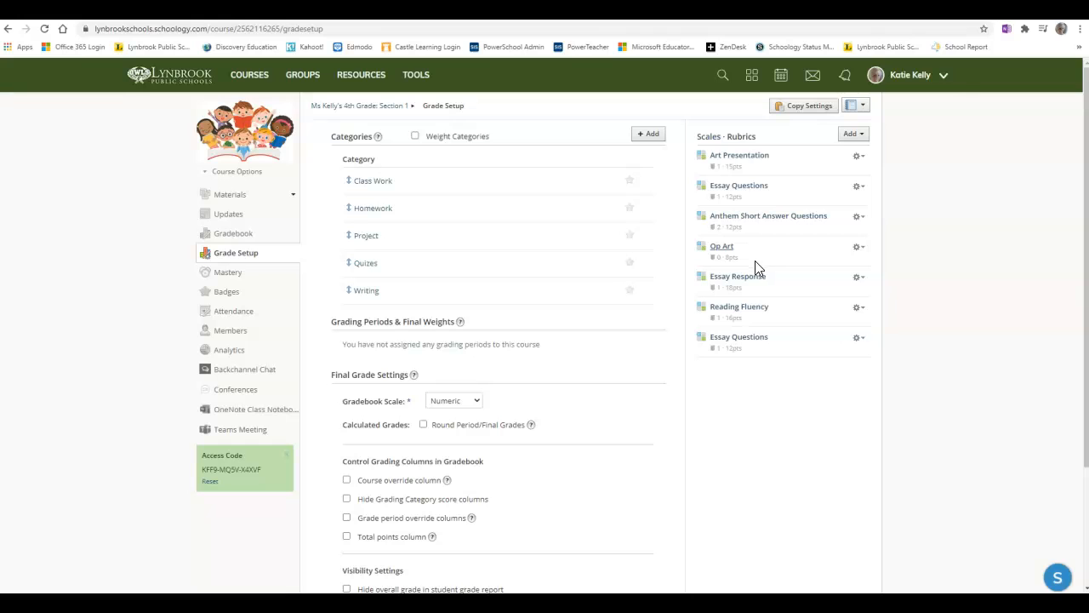
- Add a new rubric titled "Essay Questions"
left_click(851, 136)
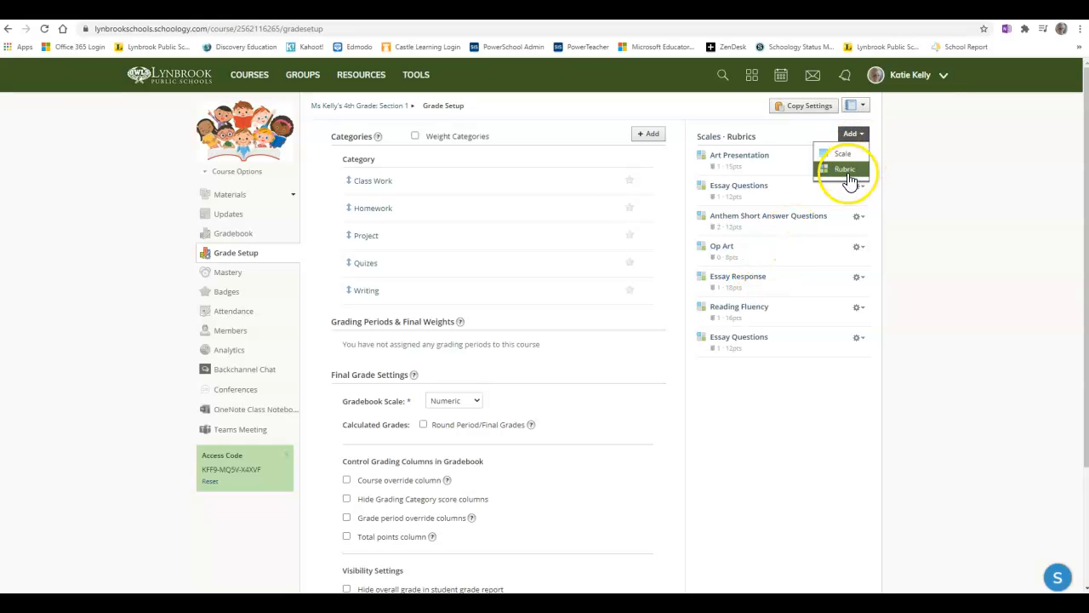
left_click(846, 171)
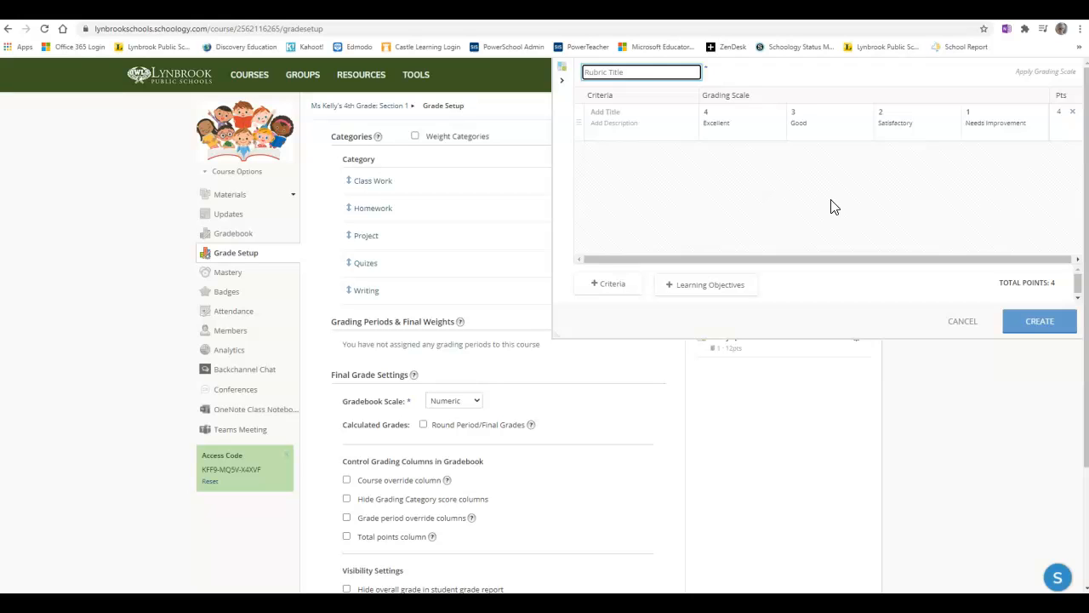
type("Essay Questions")
- Name the first criterion "Correct Formatting" and paste its description
left_click(615, 113)
left_click(623, 113)
type("Correct Formatting")
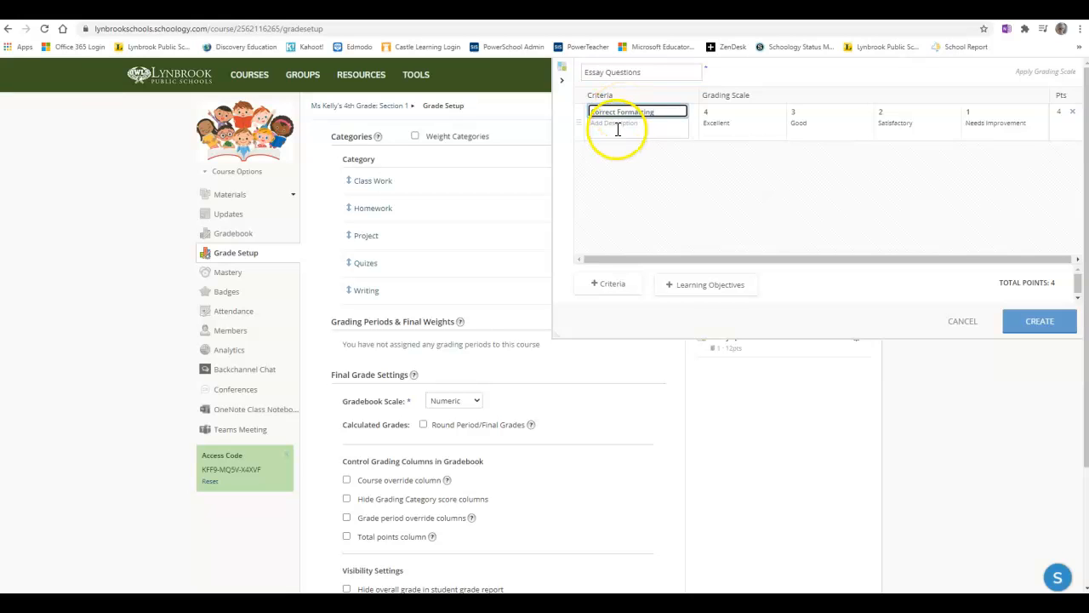
left_click(619, 130)
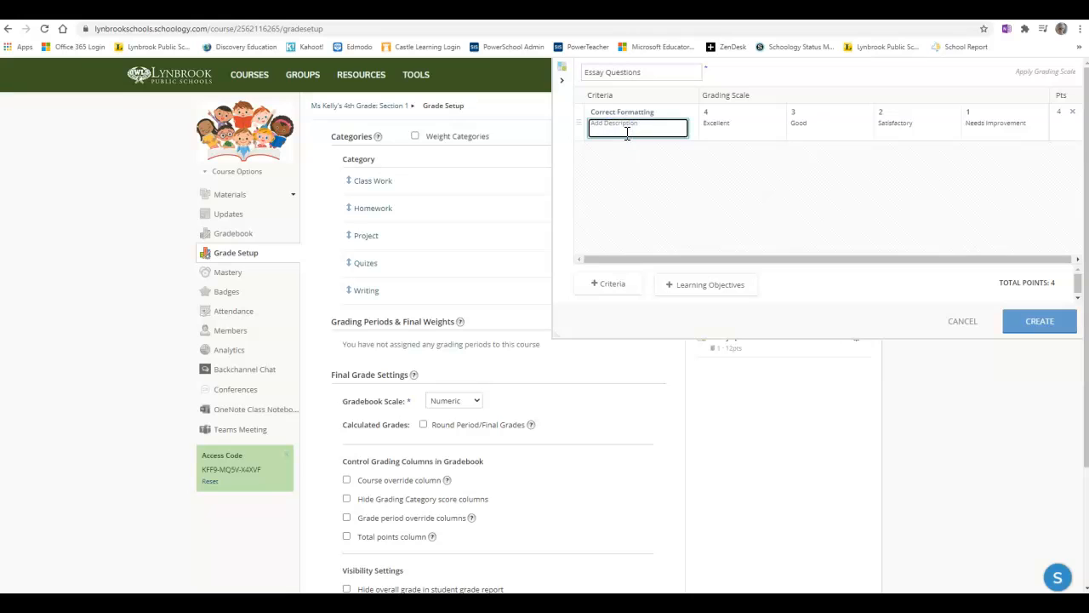
key("ctrl+v")
left_click(630, 128)
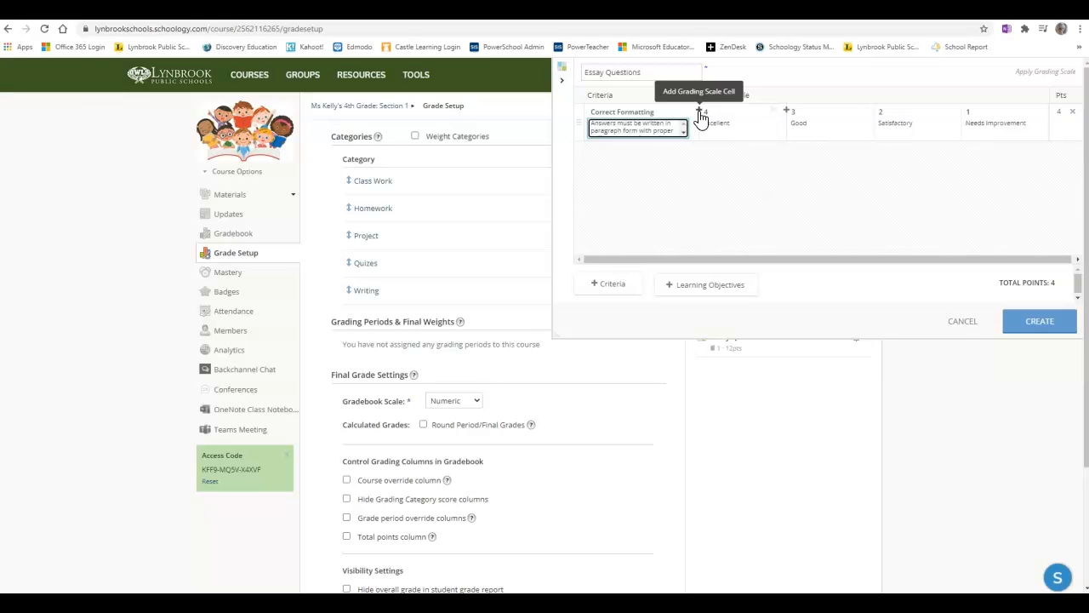
- Add an extra grading scale cell worth 6 to the first criterion, then delete it
left_click(700, 114)
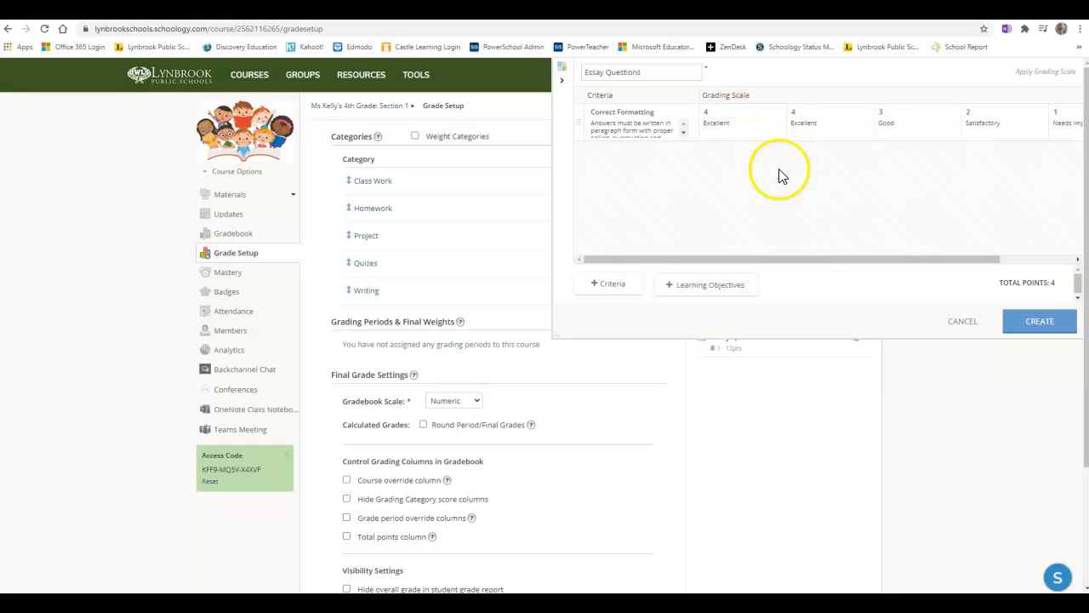
left_click_drag(801, 265, 847, 267)
left_click(657, 112)
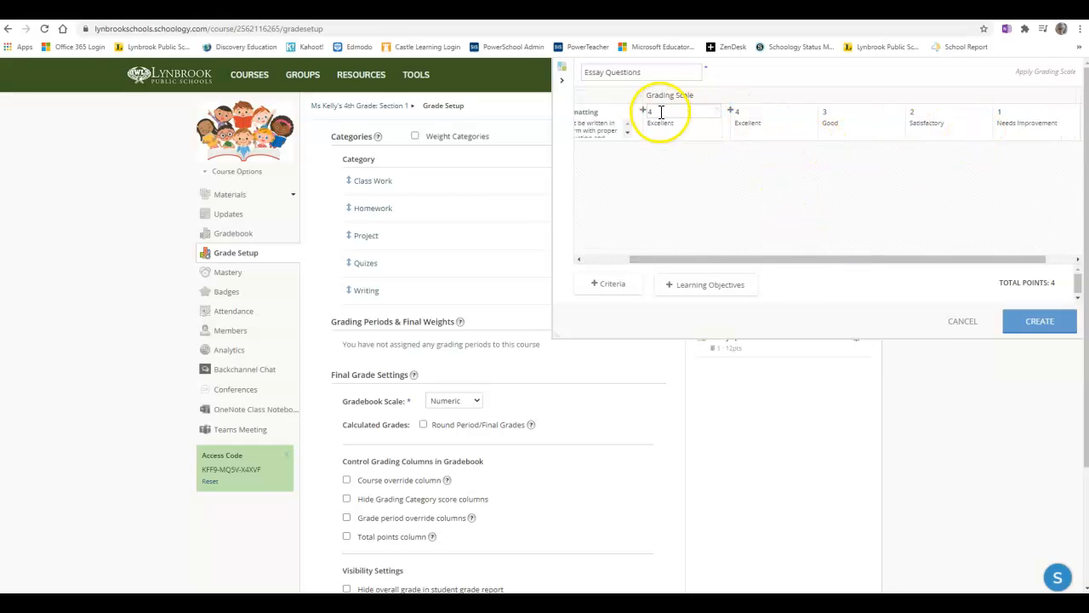
type("6")
left_click(727, 173)
left_click(678, 136)
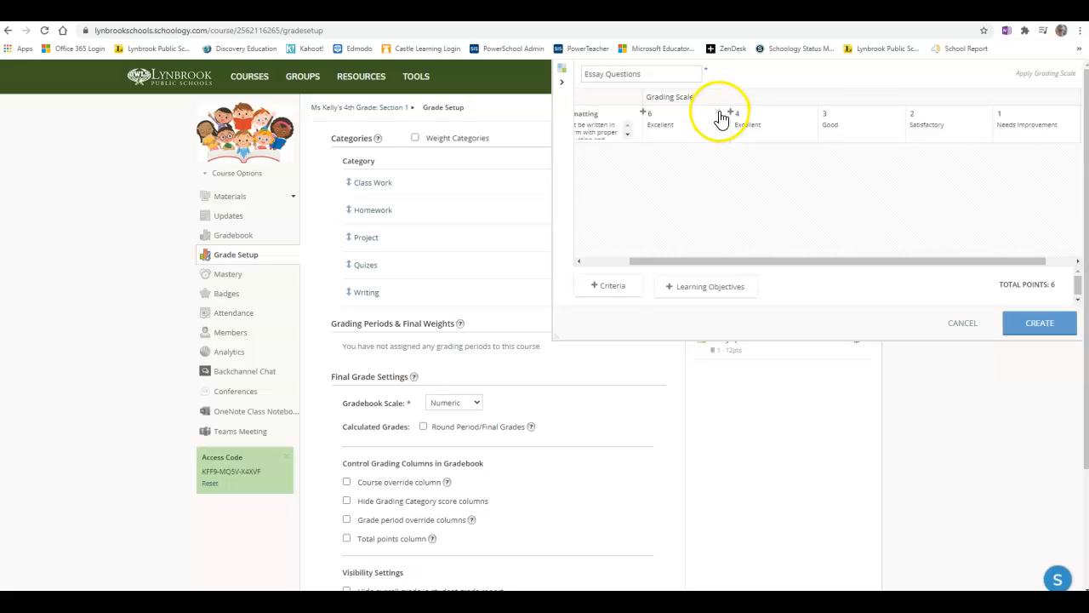
left_click(720, 112)
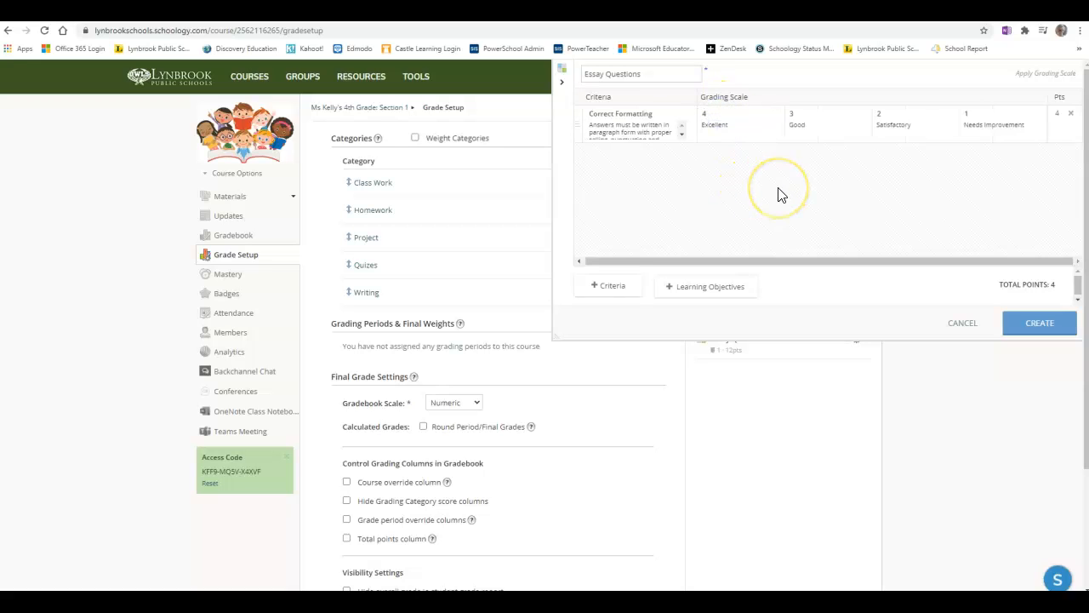
- Select the first criterion's Excellent label and add a second criterion row
left_click(724, 129)
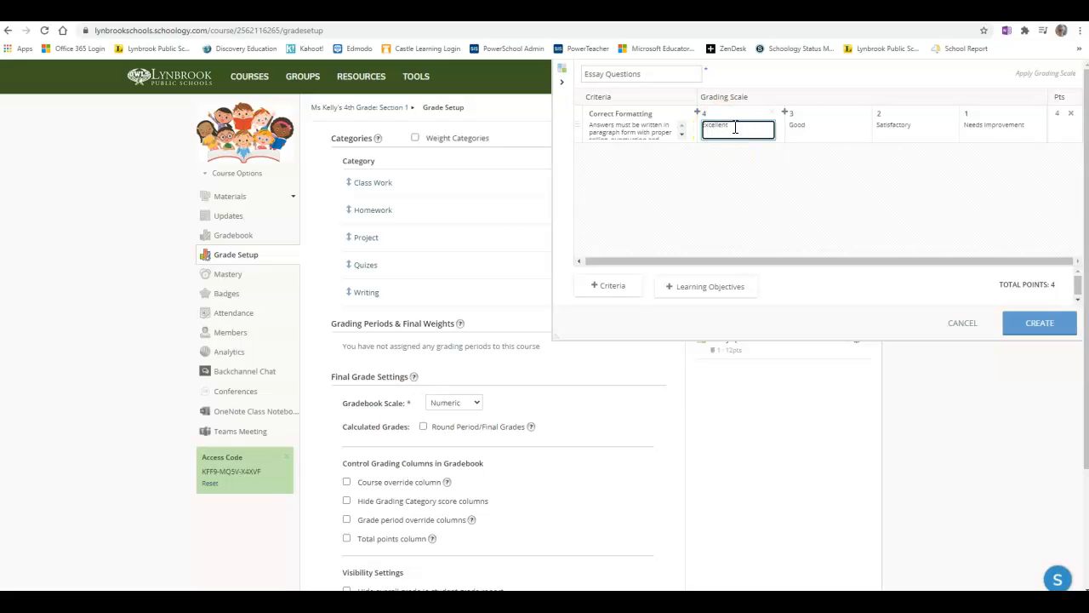
mouse_move(731, 126)
left_mouse_down()
mouse_move(705, 128)
mouse_move(715, 127)
left_mouse_up()
left_click(610, 289)
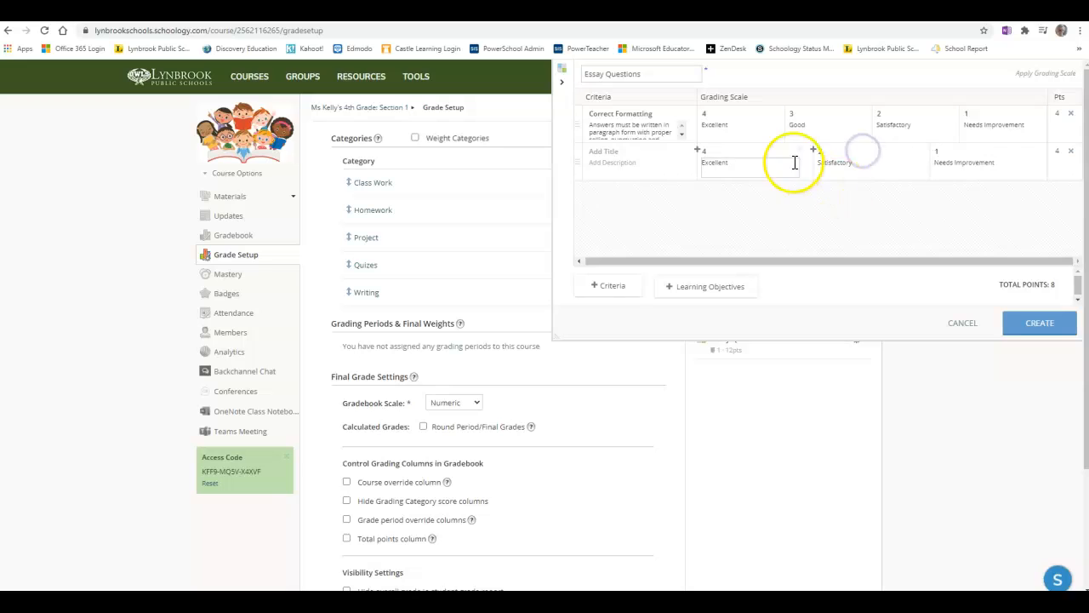
- Remove the Good grading scale cell from the second criterion
left_click(720, 151)
left_click(809, 205)
left_click(749, 167)
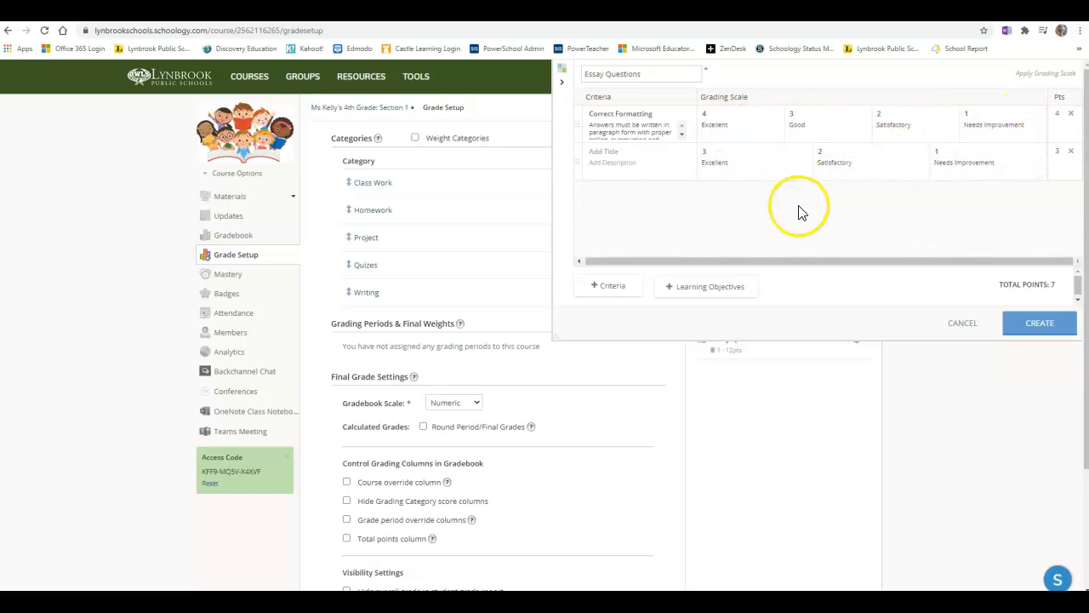
mouse_move(795, 209)
left_mouse_down()
mouse_move(785, 207)
mouse_move(851, 219)
mouse_move(1061, 145)
mouse_move(1063, 114)
mouse_move(1050, 121)
mouse_move(1055, 285)
mouse_move(1012, 278)
mouse_move(1021, 290)
mouse_move(1061, 286)
left_mouse_up()
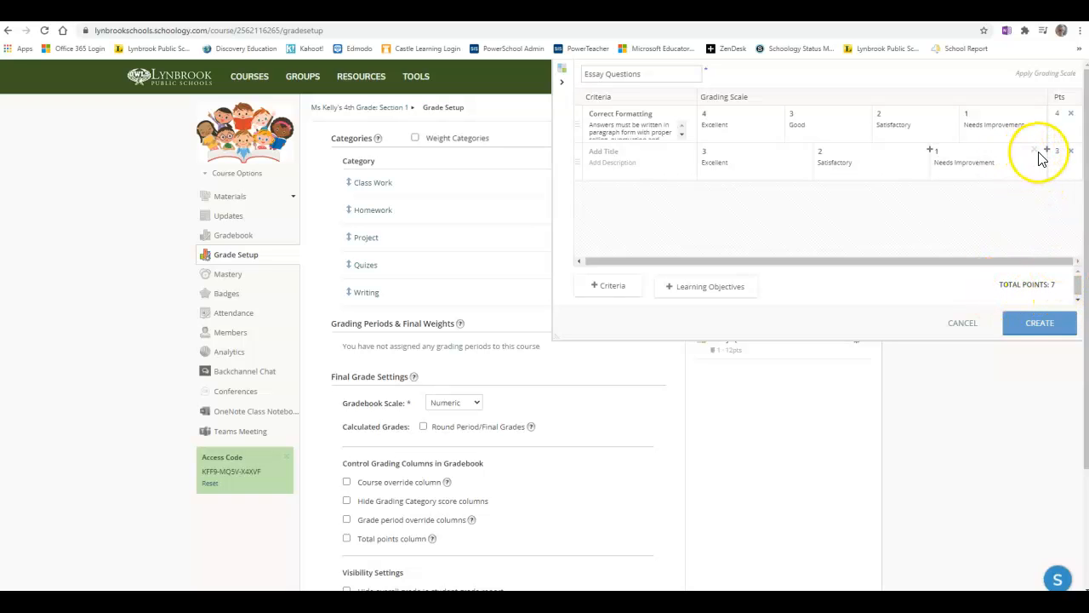
- Set the second criterion's top score to 5
left_click(712, 150)
type("5")
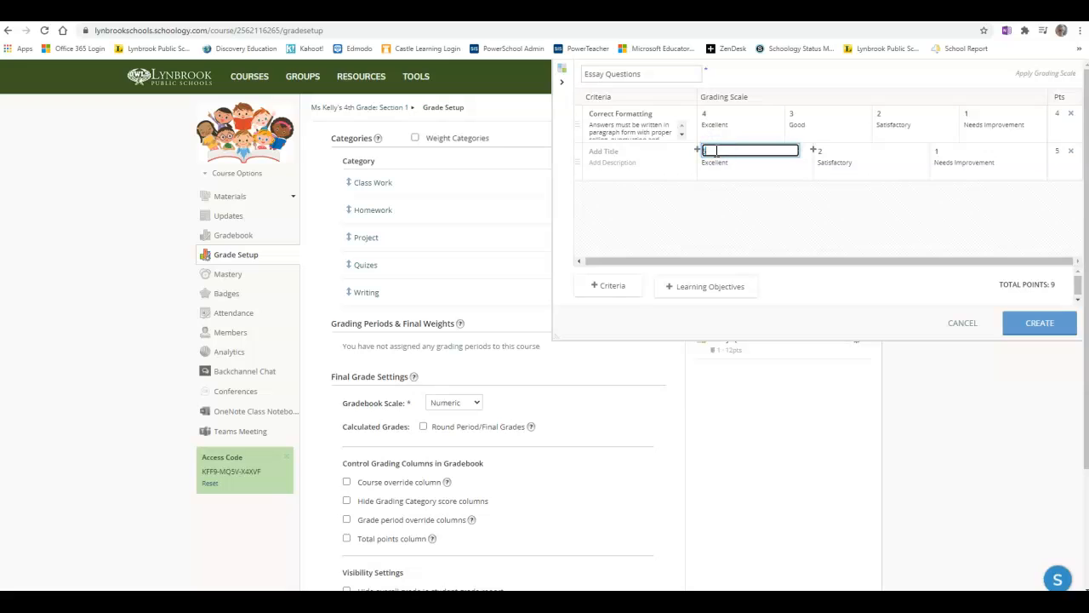
left_click(821, 211)
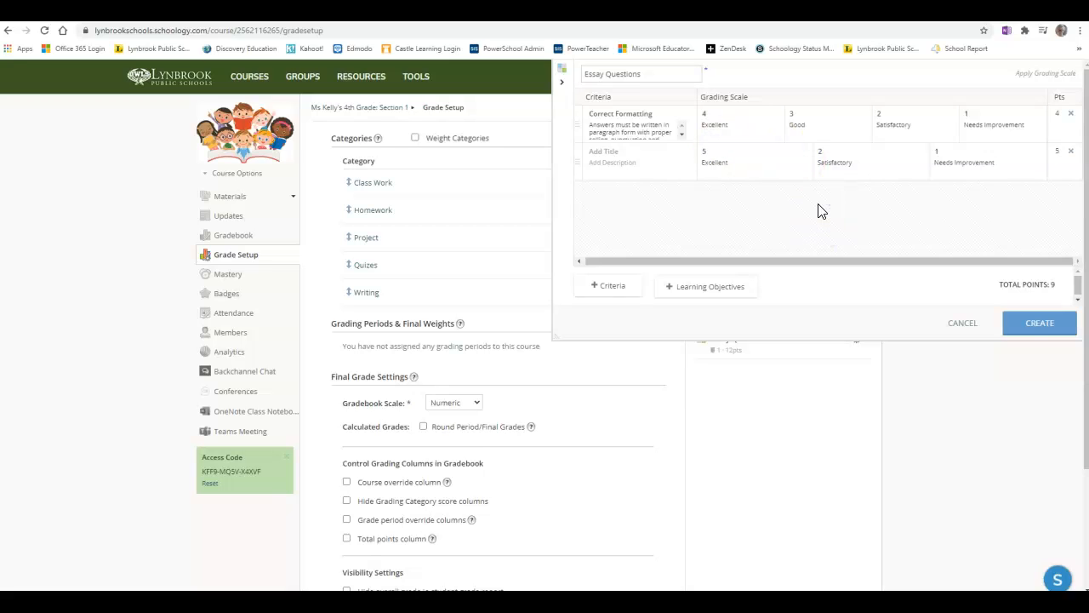
left_click(795, 176)
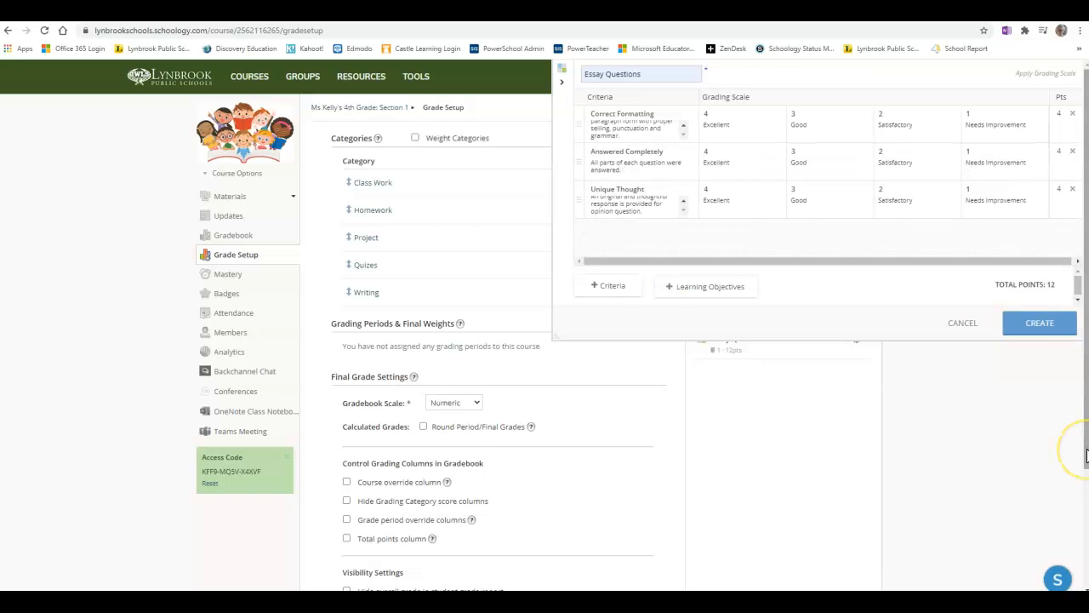
- Create the three-criterion Essay Questions rubric
left_click(1041, 332)
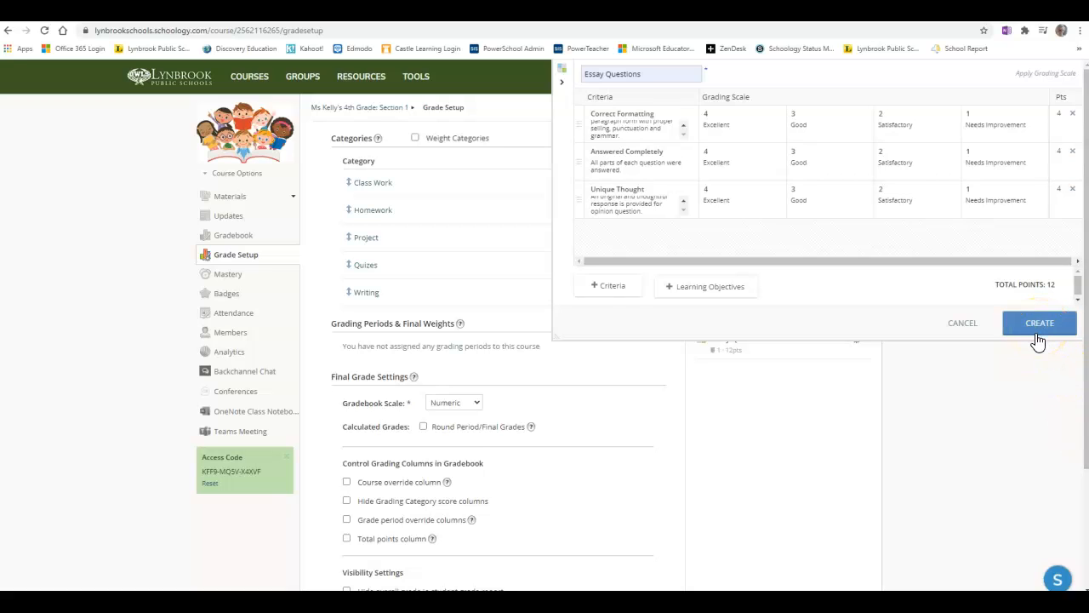
left_click(875, 349)
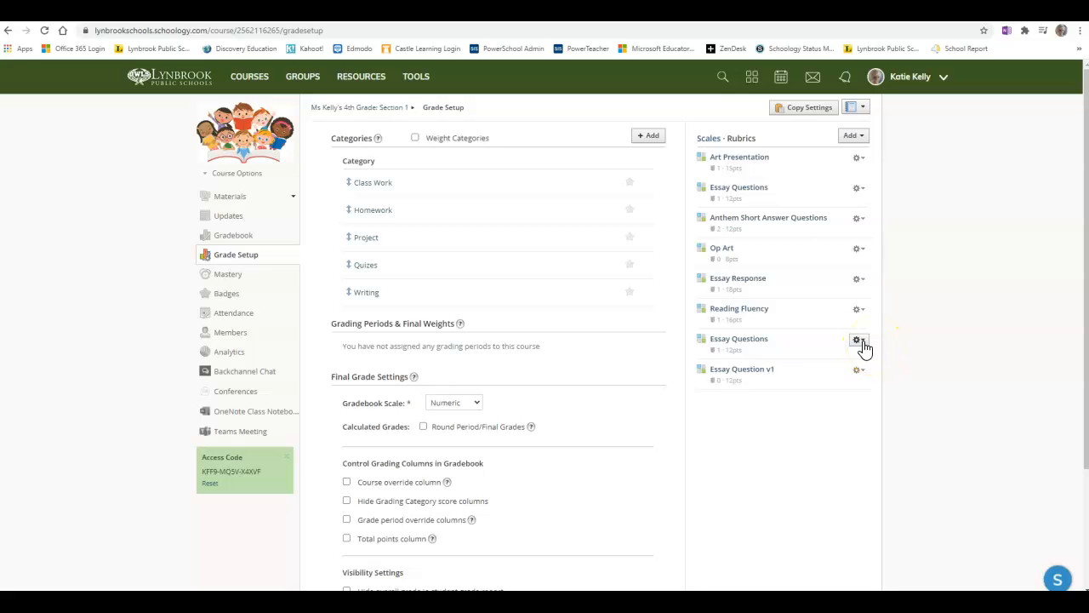
- Open the Essay Questions rubric for editing, then cancel without changes
left_click(862, 344)
left_click(819, 360)
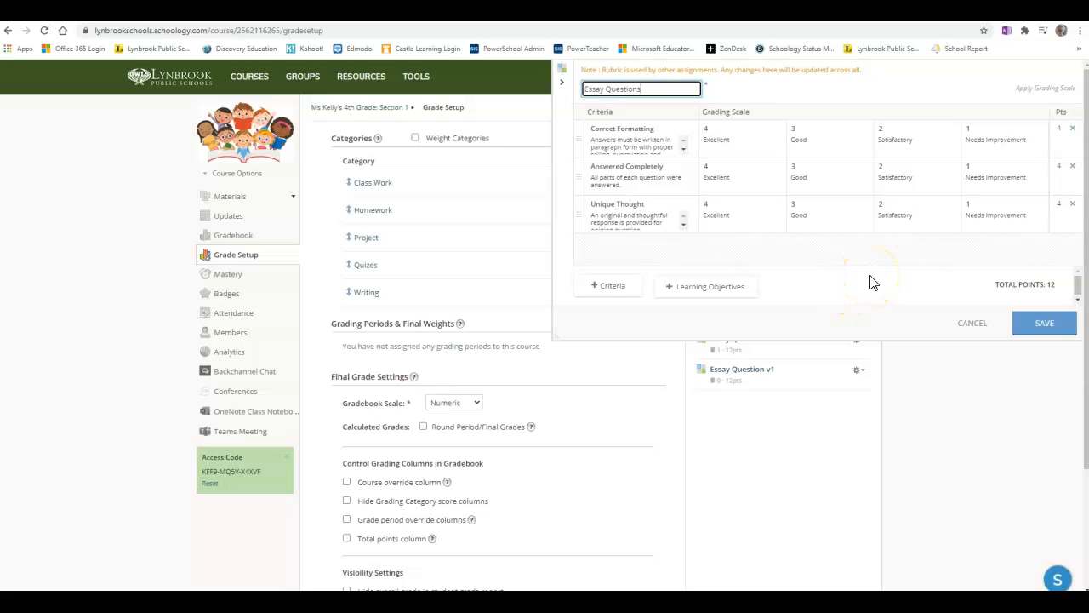
left_click(975, 324)
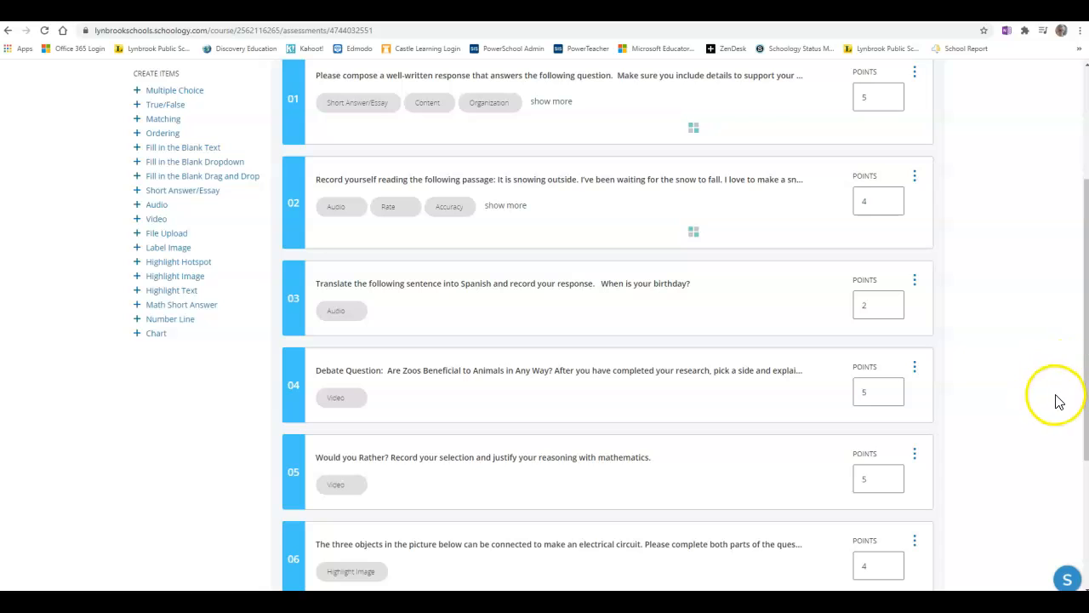
- Open question 04 and align the Essay Questions rubric to it
left_click(568, 389)
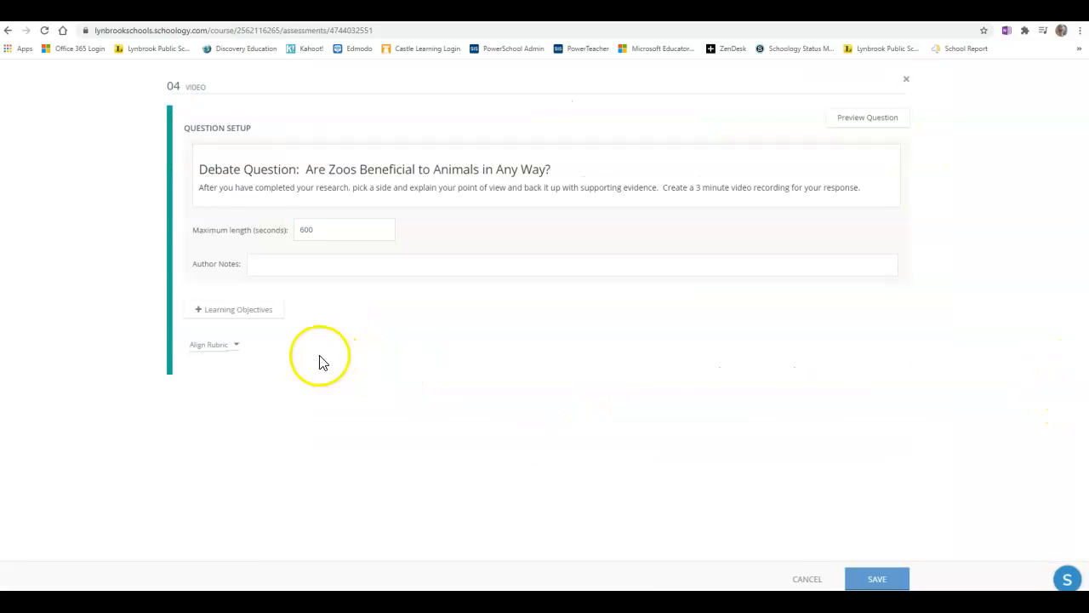
left_click(237, 346)
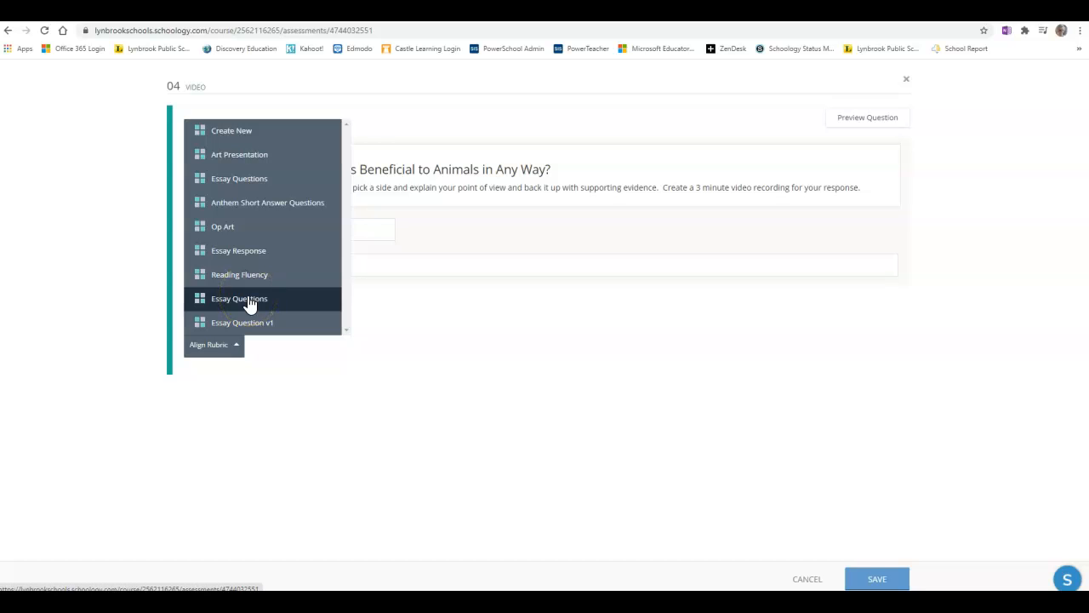
left_click(248, 304)
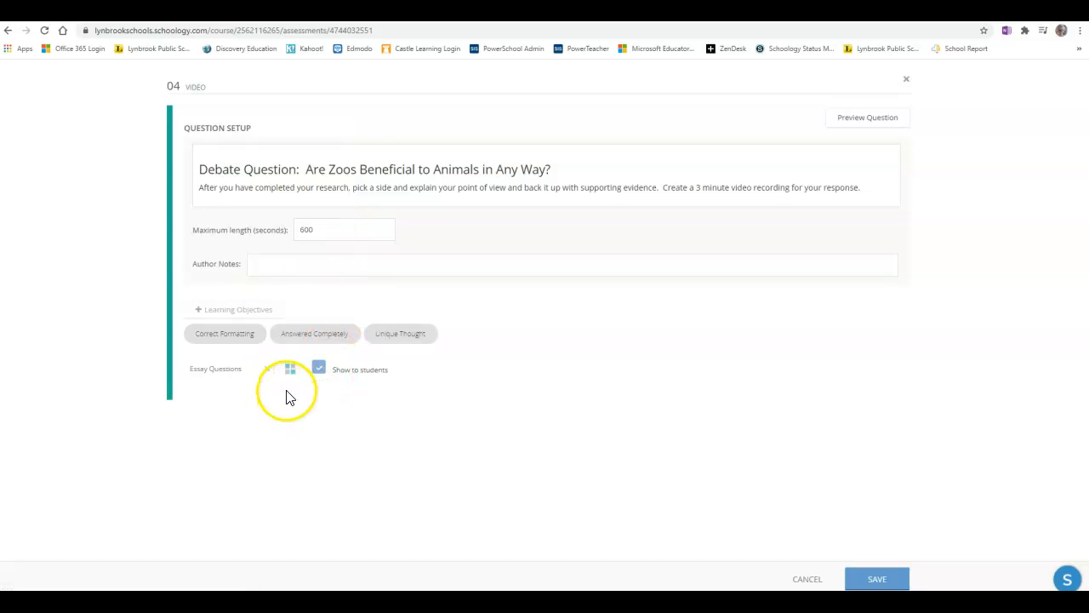
mouse_move(407, 335)
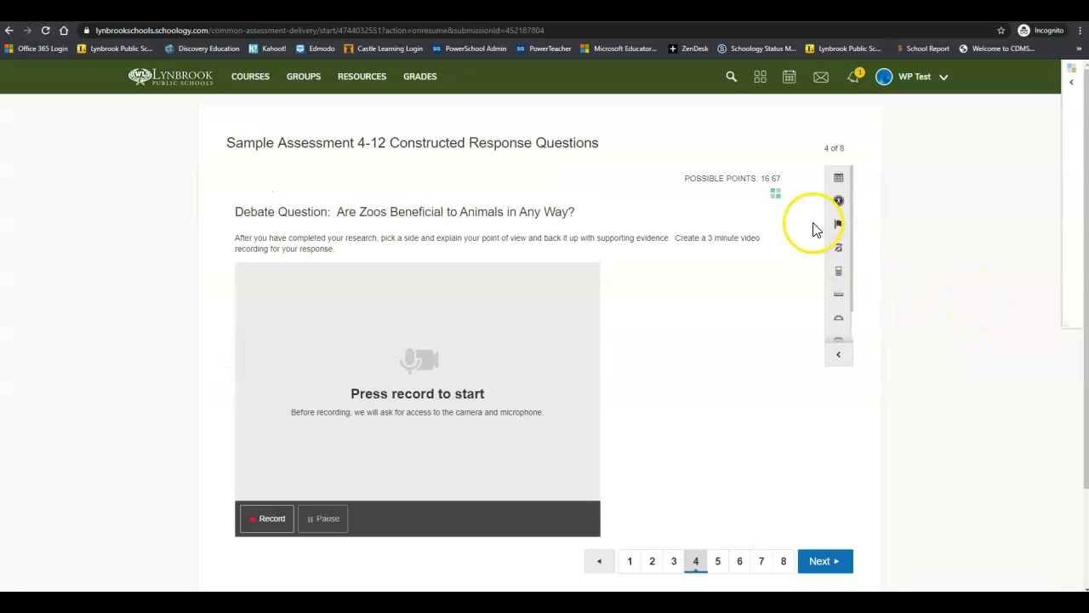
- Display the rubric attached to question 4 from the student's view of the assessment
left_click(777, 198)
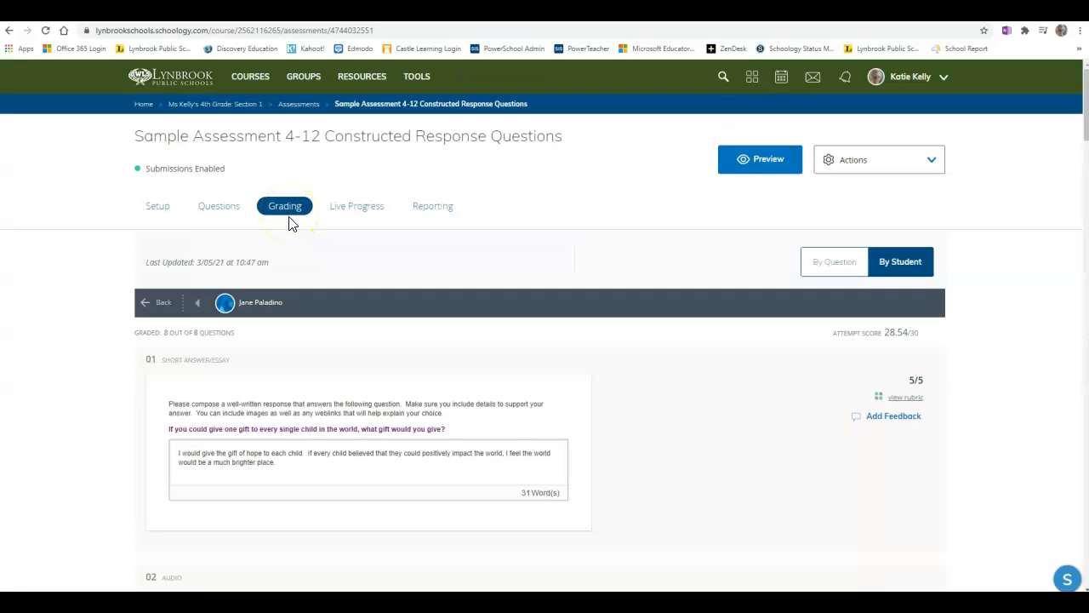
- Open the rubric for question 01 in the student's graded attempt under Grading
left_click(284, 208)
scroll(619, 324, "down", 1)
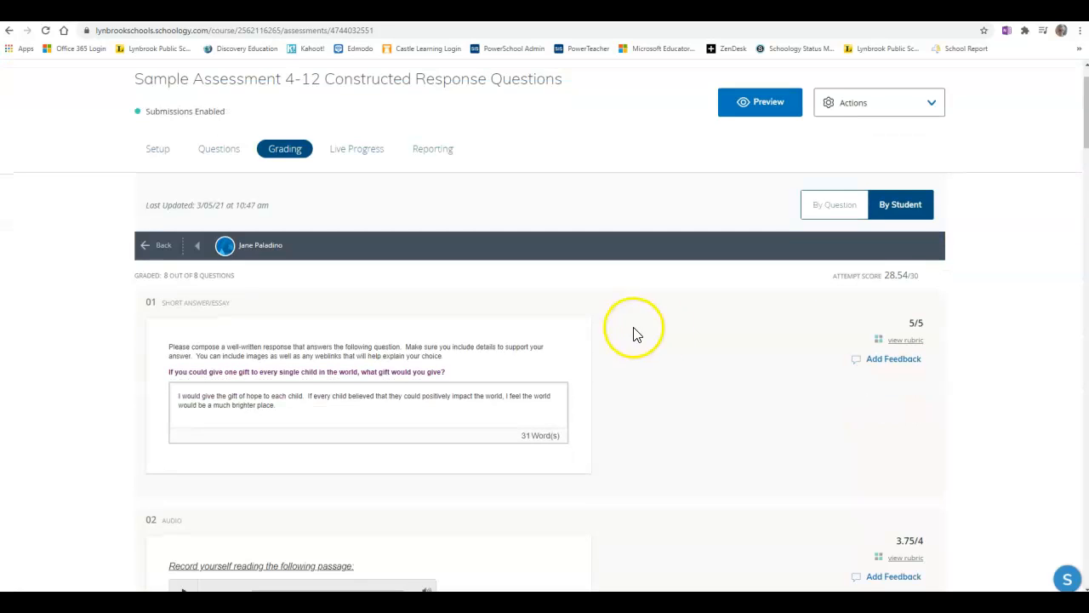
left_click(907, 341)
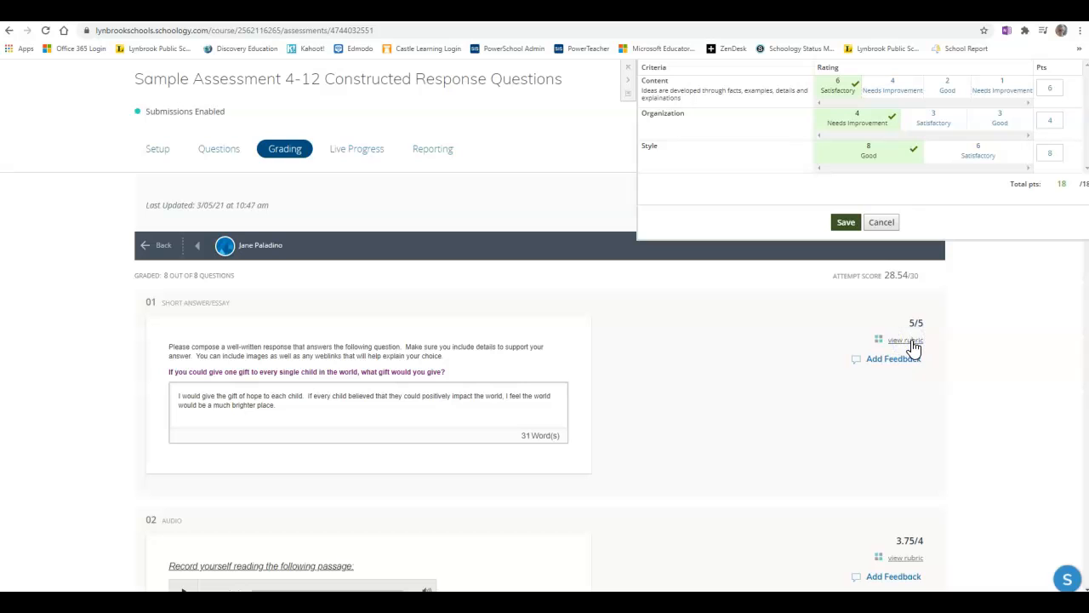
- Try different ratings for each criterion and open a criterion comment box, then restore the original ratings
left_click(893, 83)
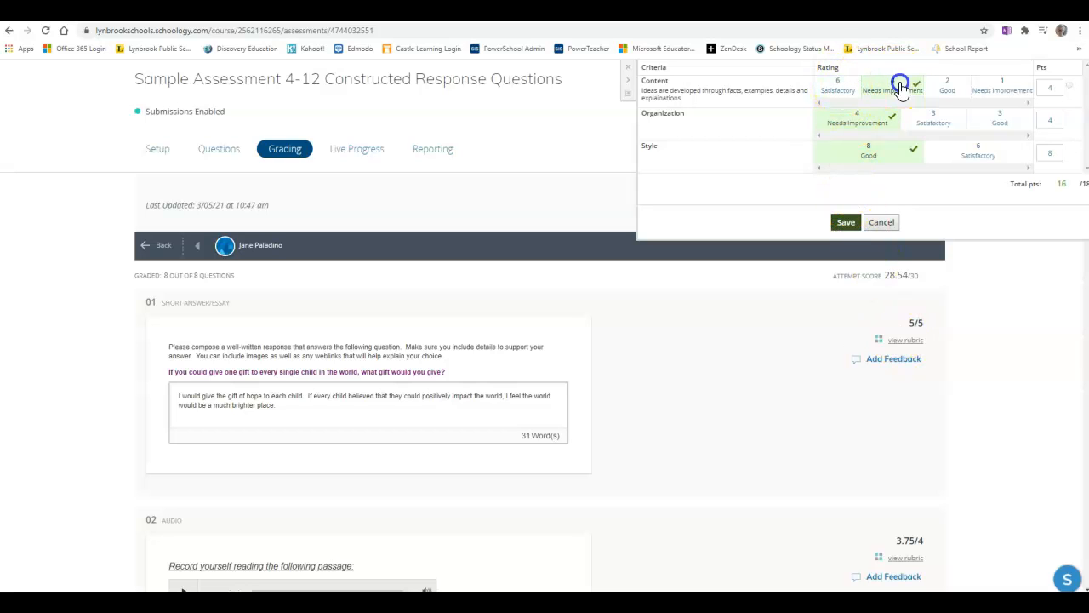
left_click(932, 123)
left_click(958, 154)
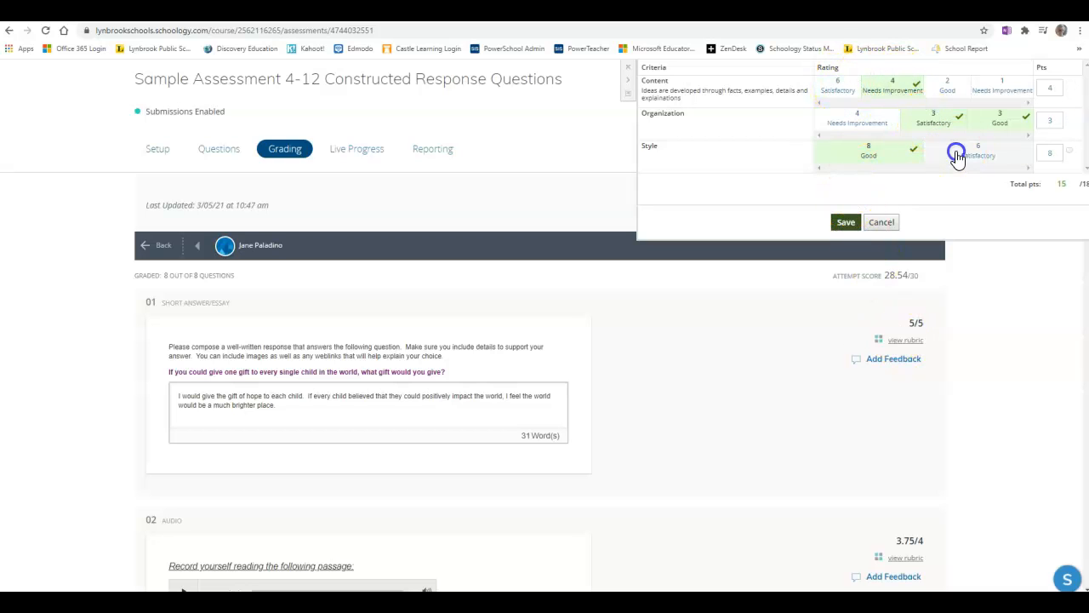
left_click(876, 120)
left_click(862, 155)
left_click(836, 85)
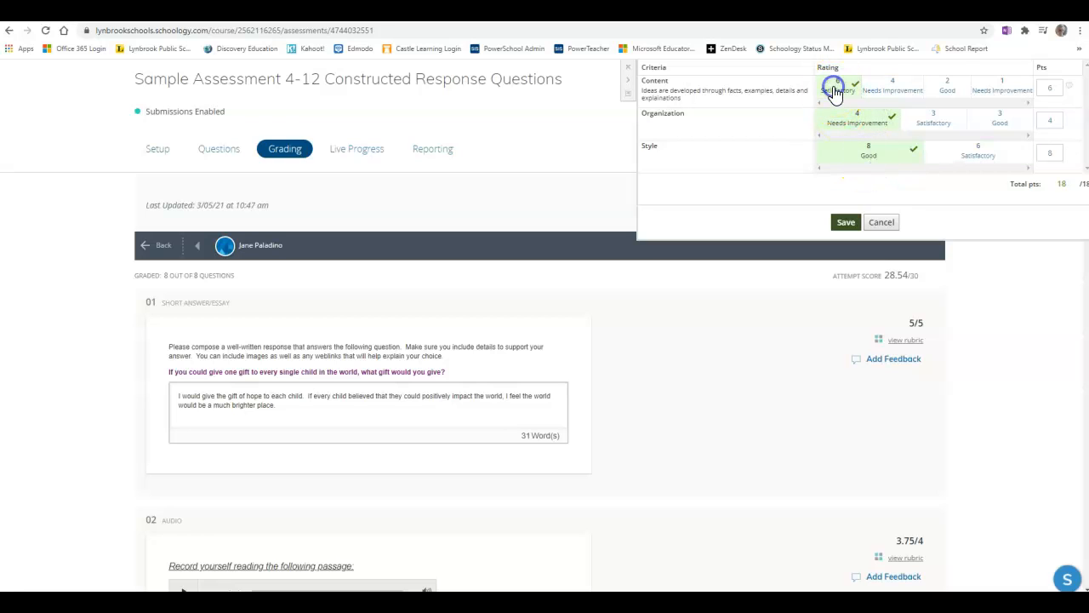
left_click(1070, 88)
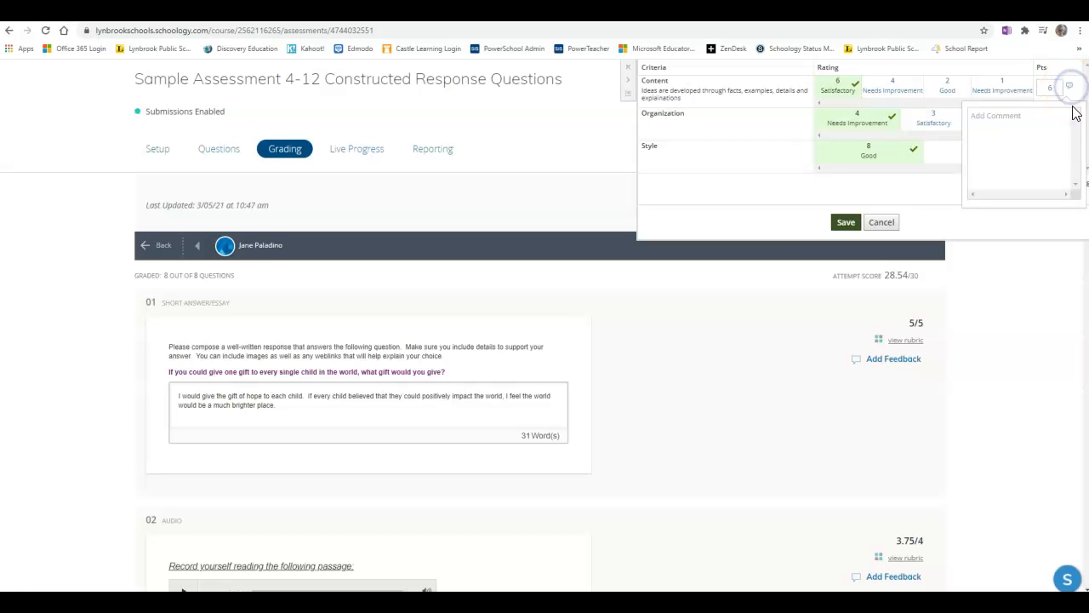
left_click(914, 183)
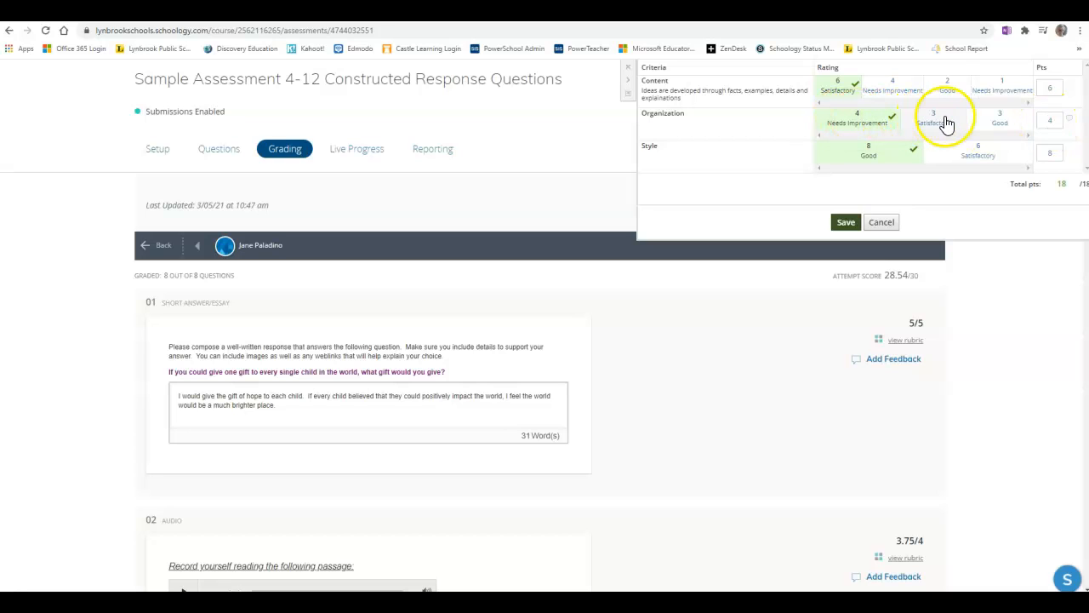
- Override the Organization criterion score to 3.5 points and save the rubric grading
double_click(1049, 120)
type("3.5")
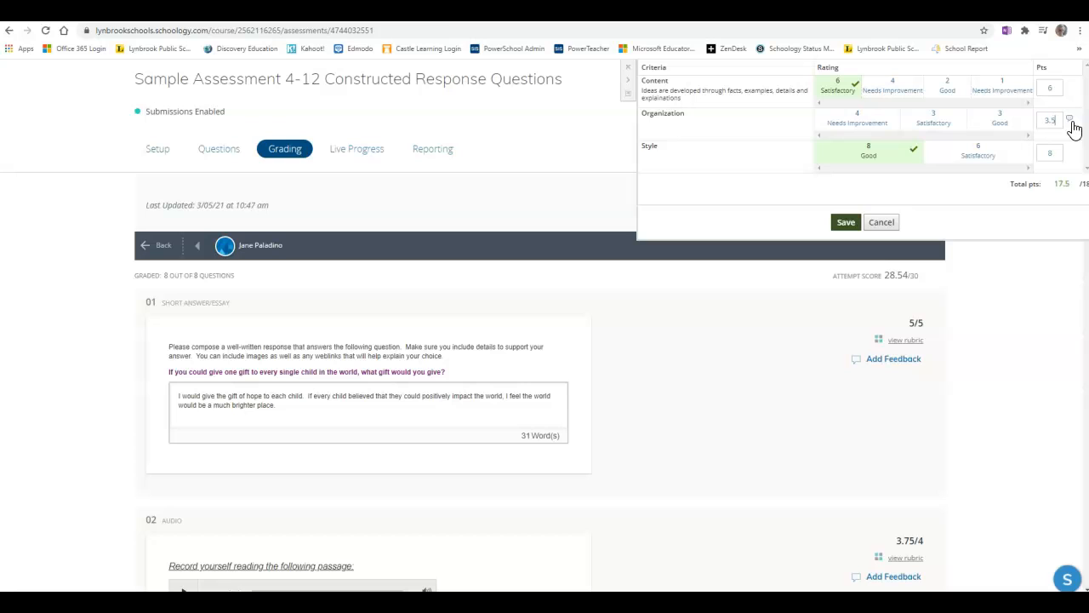
left_click(962, 190)
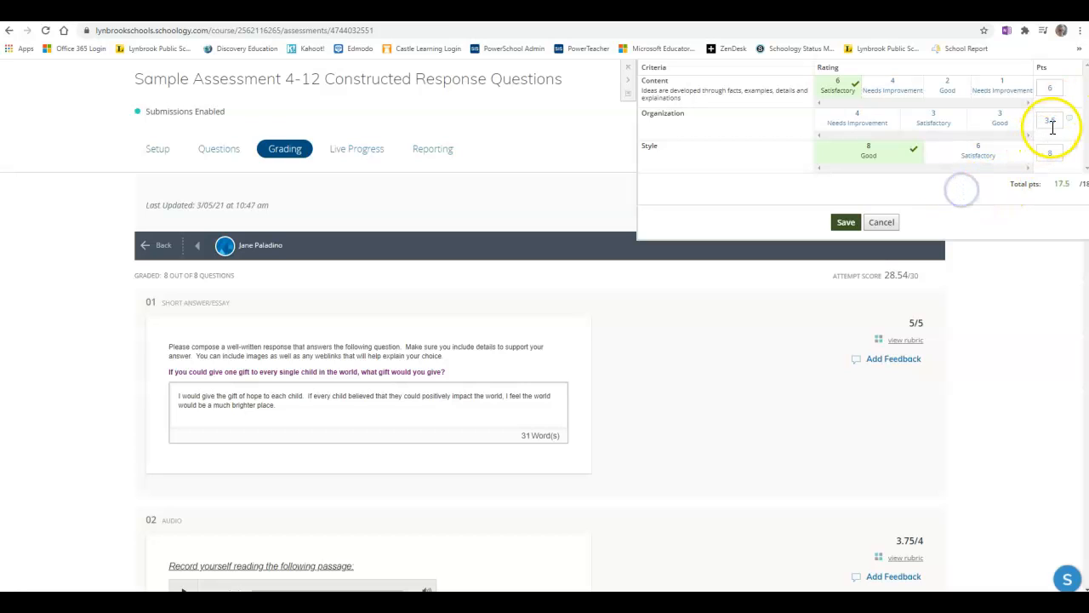
left_click(847, 224)
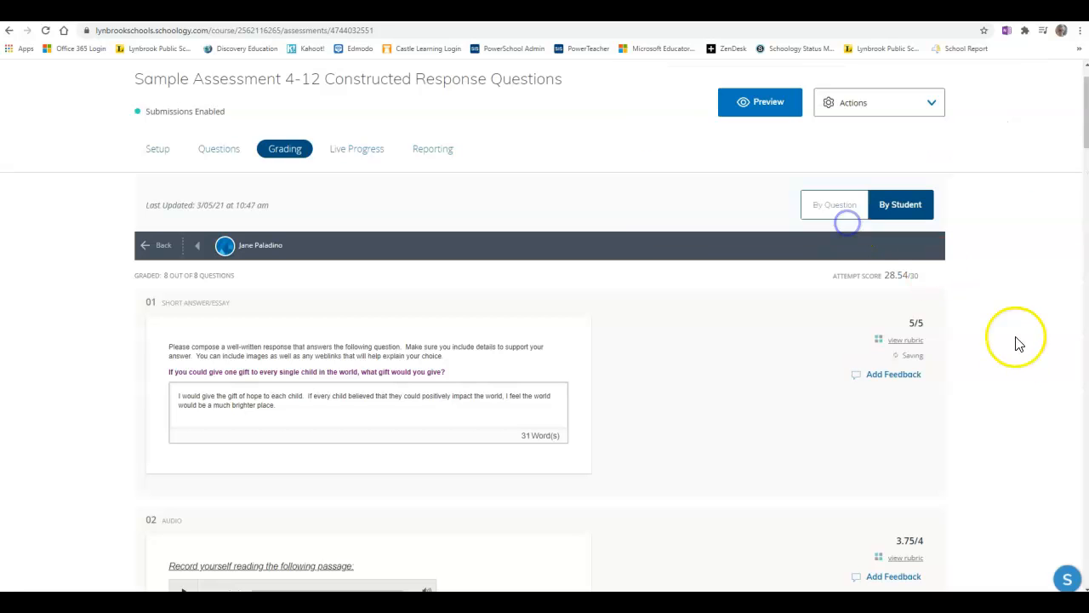